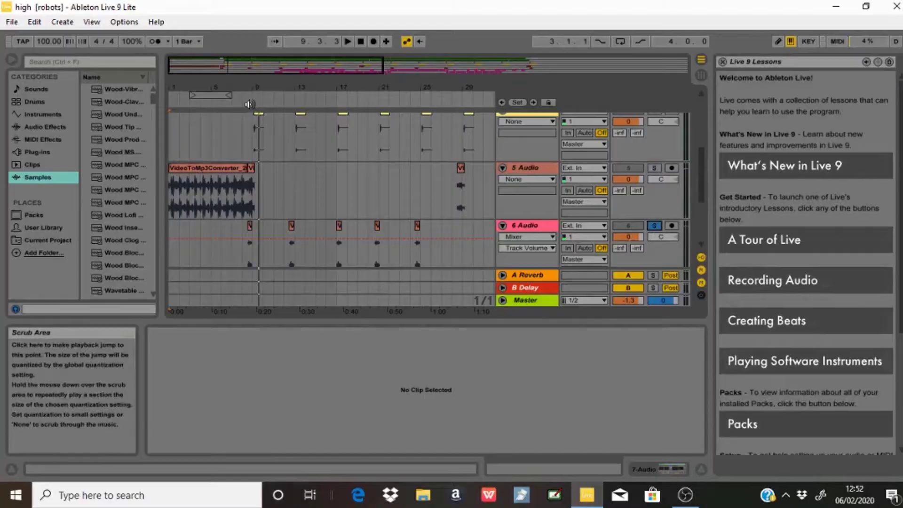
Start playback of the whole arrangement with Space.
{"action": "key", "text": "space"}
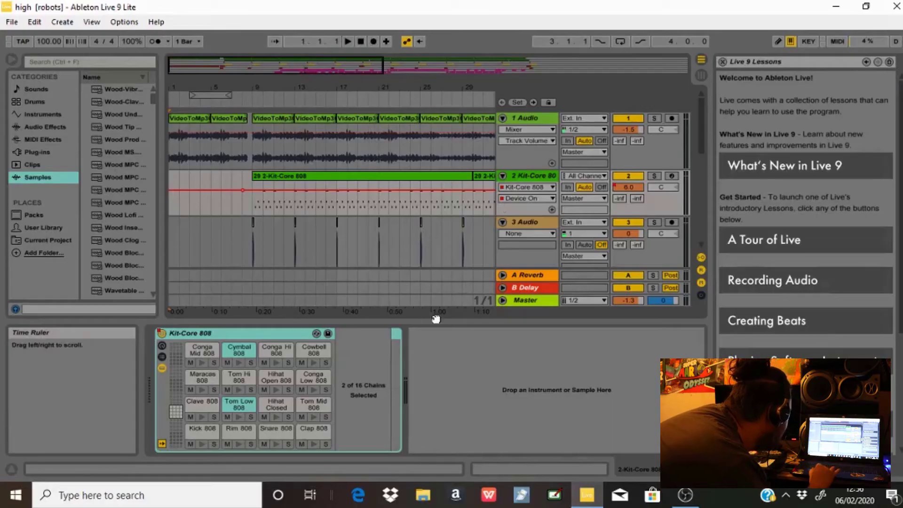
Solo the 1 Audio speech track and play it from the transport.
{"action": "left_click", "coordinate": [654, 120]}
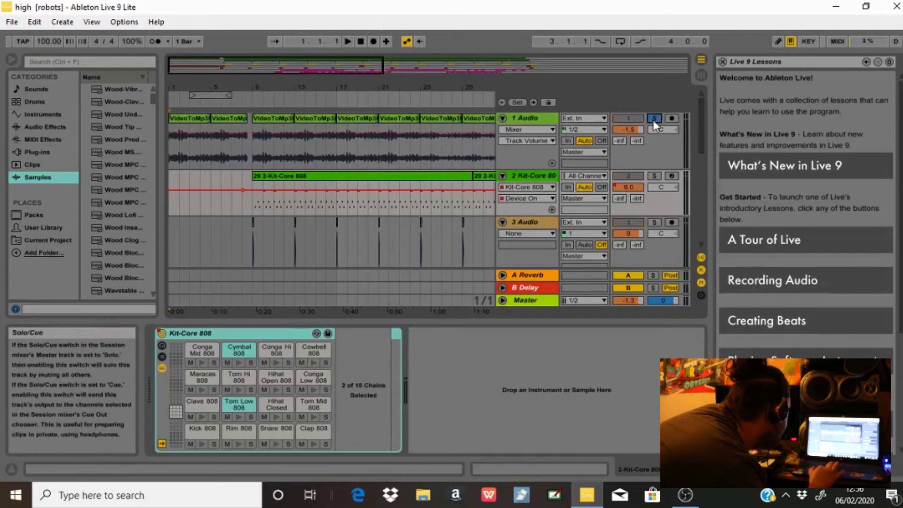
{"action": "left_click", "coordinate": [349, 41]}
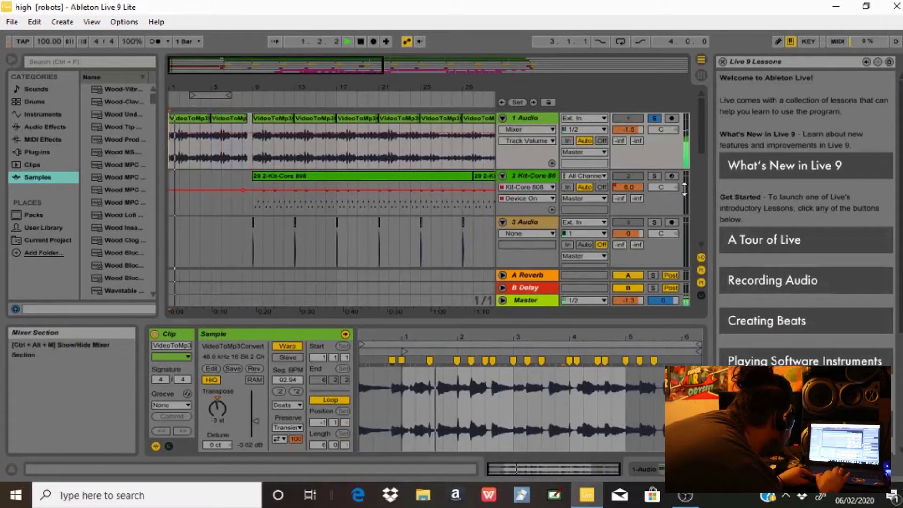
{"action": "scroll", "coordinate": [703, 137], "scroll_direction": "down", "scroll_amount": 3}
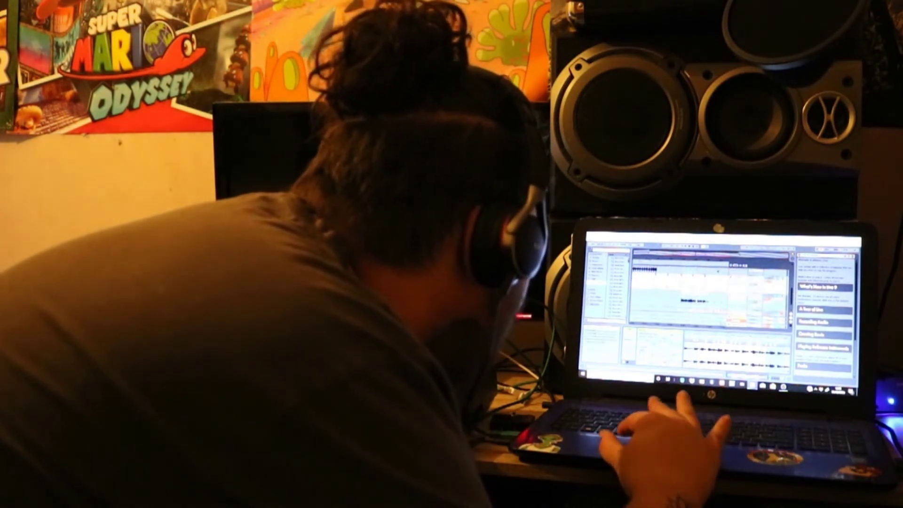
Switch the Detail View from the clip waveform to the audio track's Device View.
{"action": "left_click", "coordinate": [705, 304]}
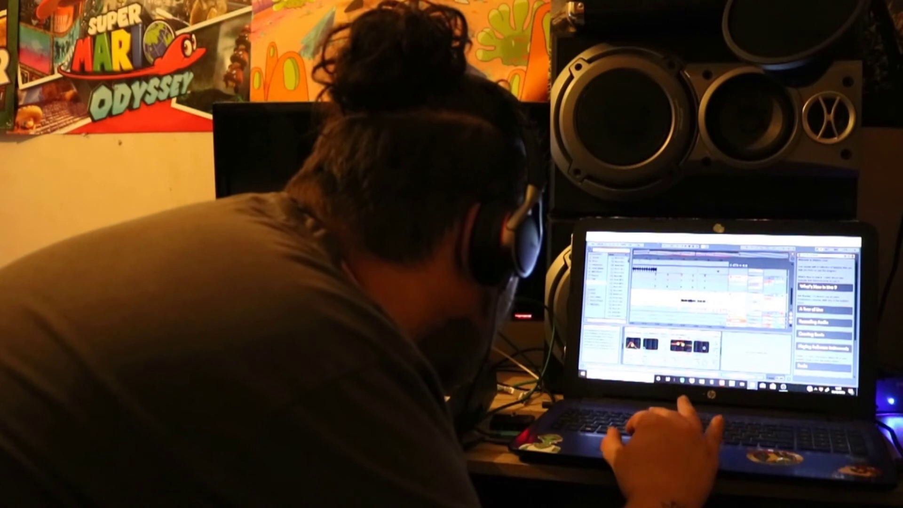